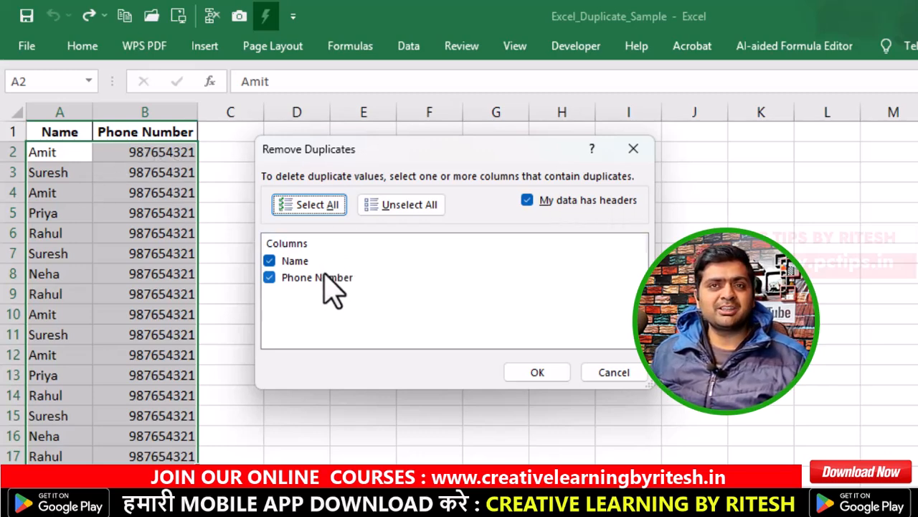
- Remove the duplicate rows from the contact list by comparing only the Name column, leaving Phone Number out
left_click(269, 278)
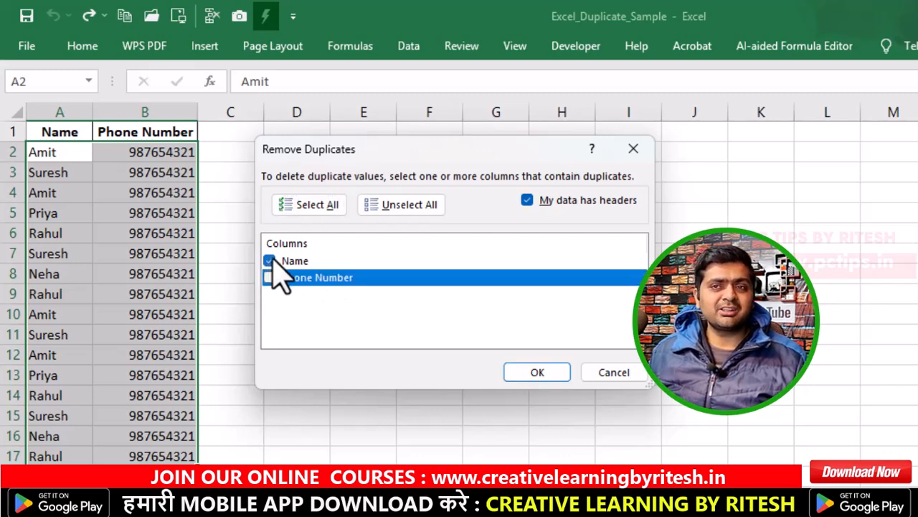
left_click(545, 375)
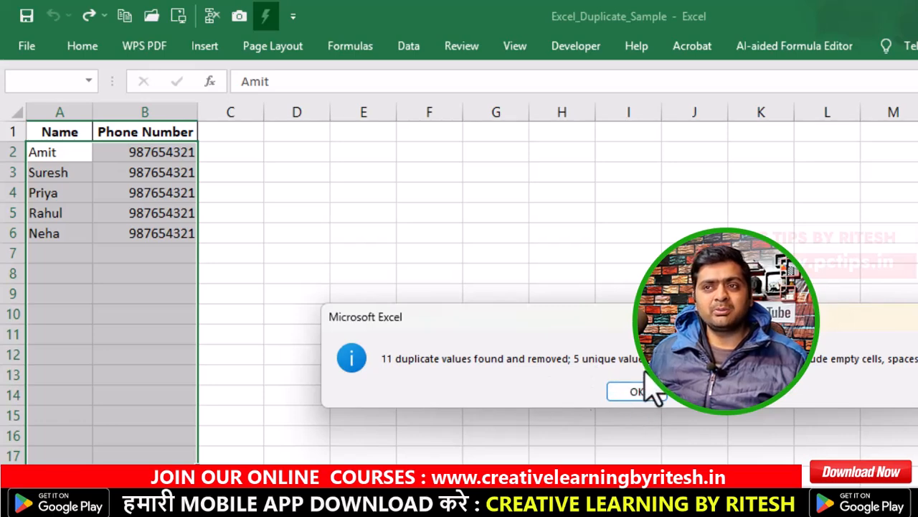
left_click(644, 387)
left_click(107, 191)
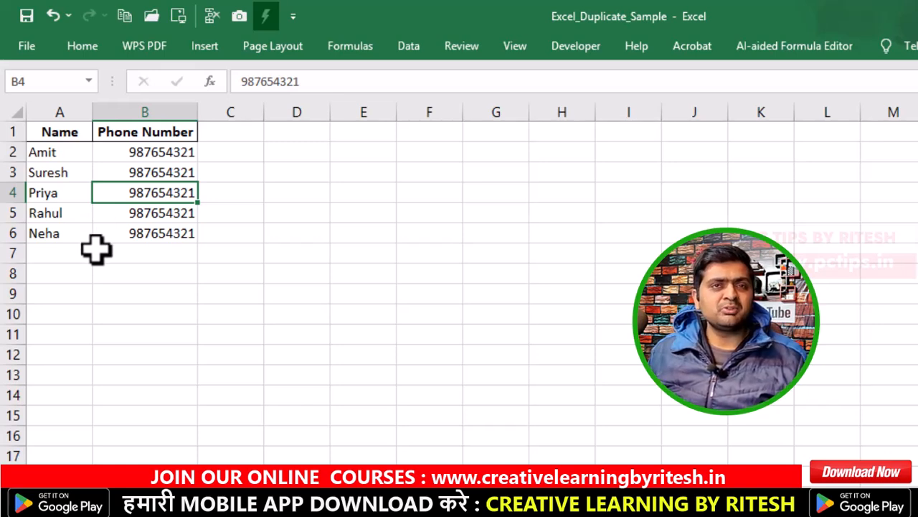
- Add a record in row 7 that repeats the name from row 2 with a different phone number
left_click(68, 253)
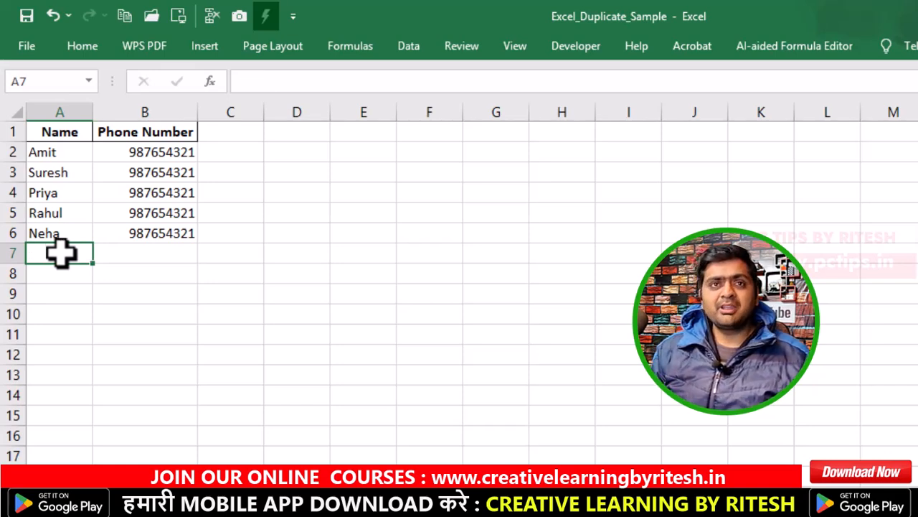
type("Amit")
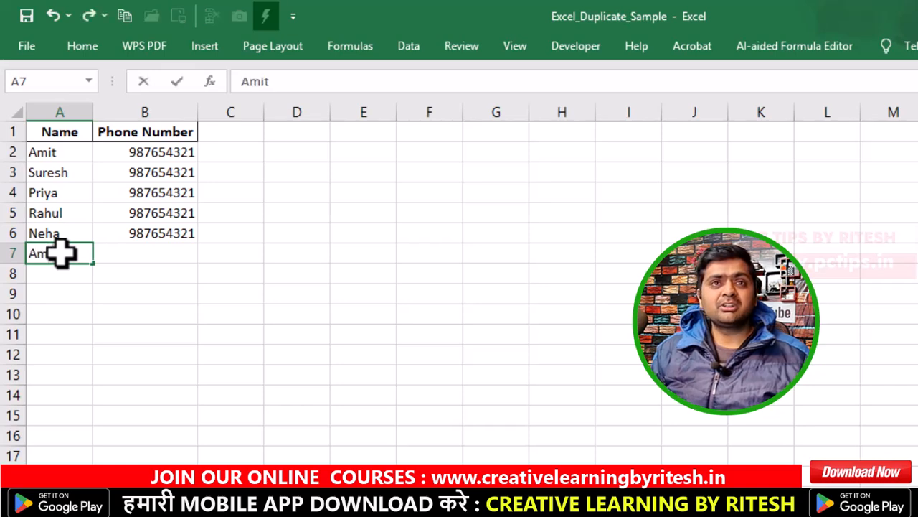
key("Tab")
type("65465654")
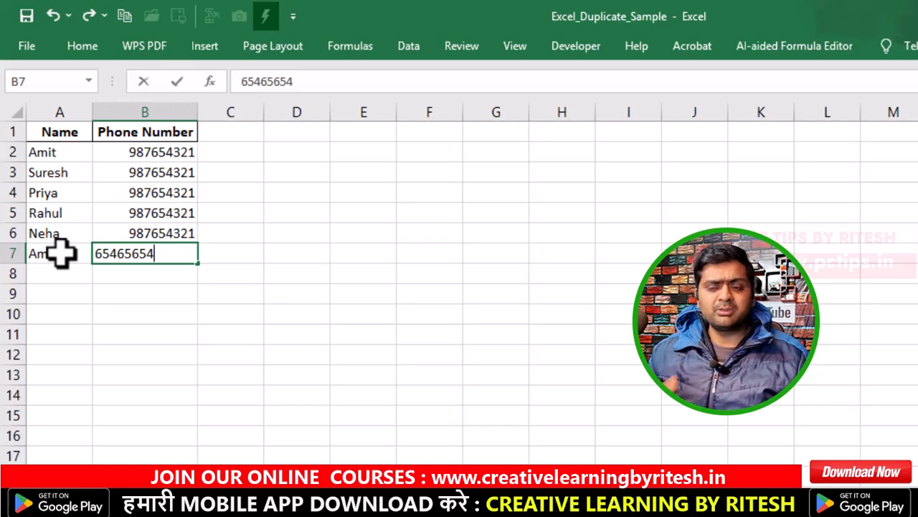
key("Tab")
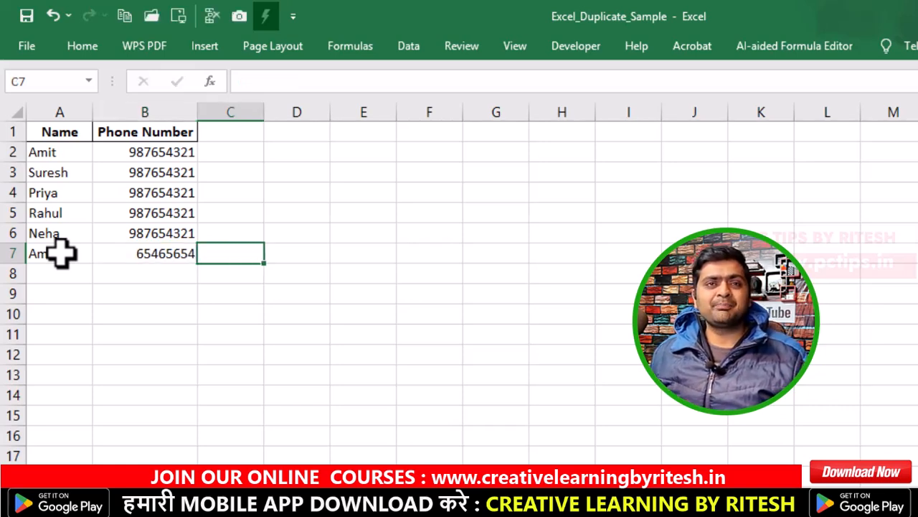
- Create a conditional formatting rule for A2:B7 that uses a formula to determine which cells to format
left_click(71, 176)
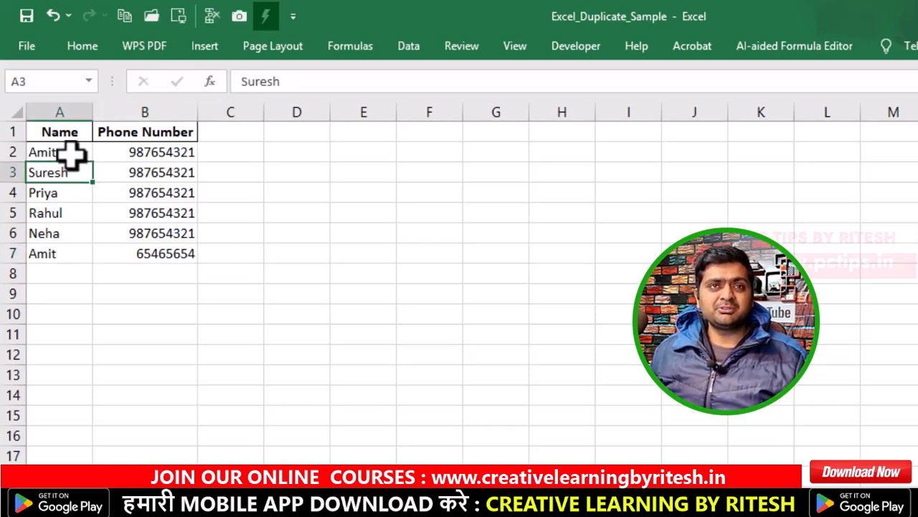
left_click_drag(70, 150, 164, 256)
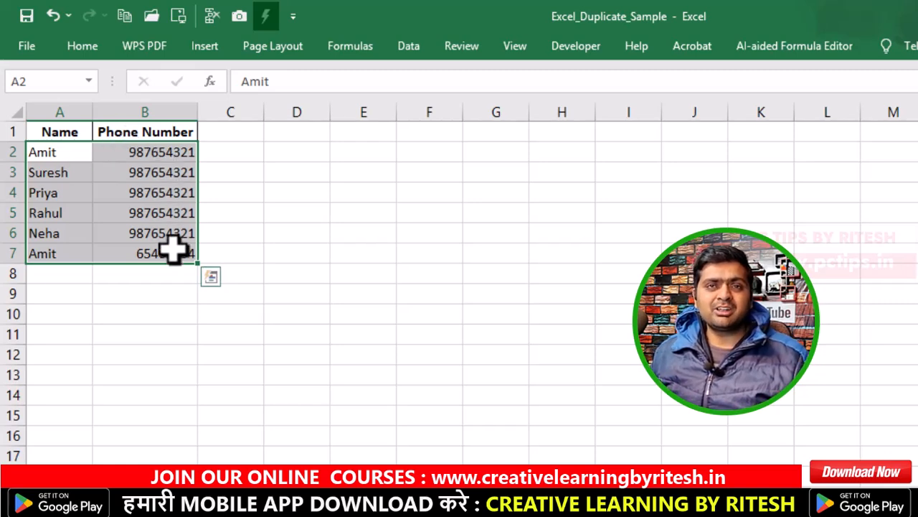
left_click(83, 46)
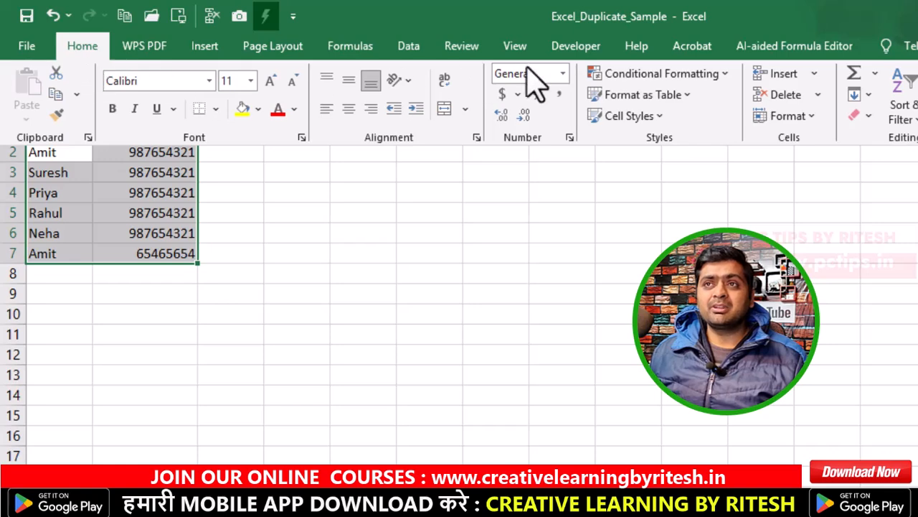
left_click(728, 76)
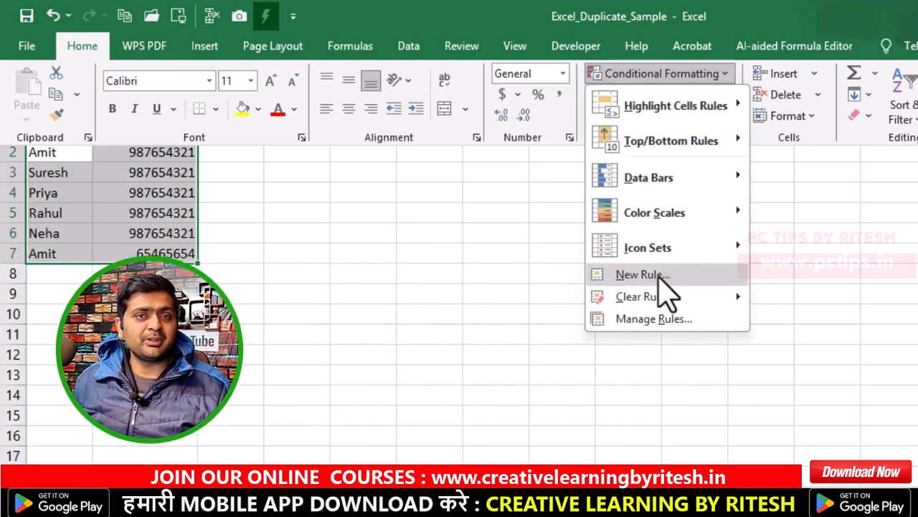
left_click(642, 275)
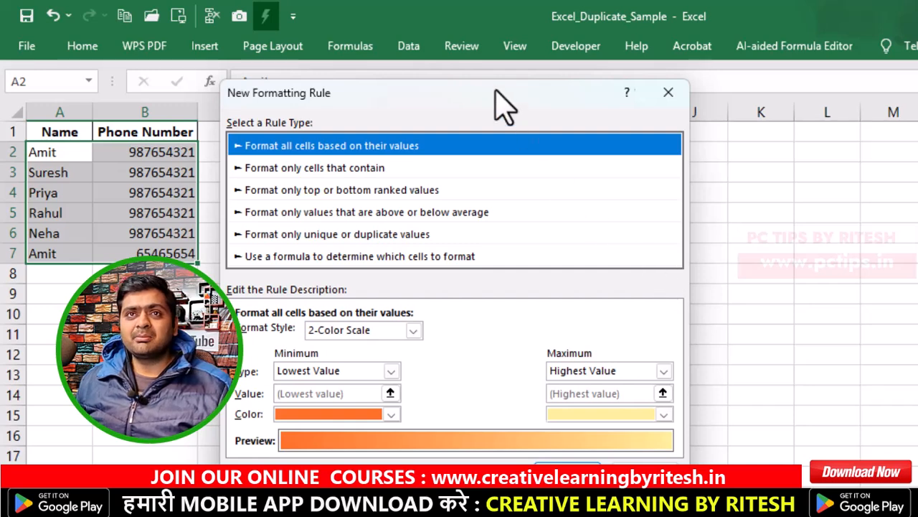
left_click_drag(495, 91, 671, 81)
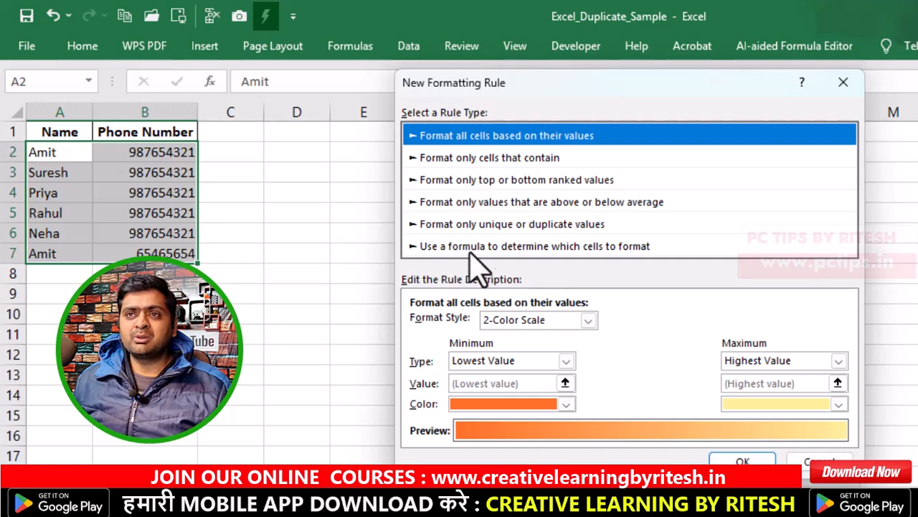
left_click(568, 248)
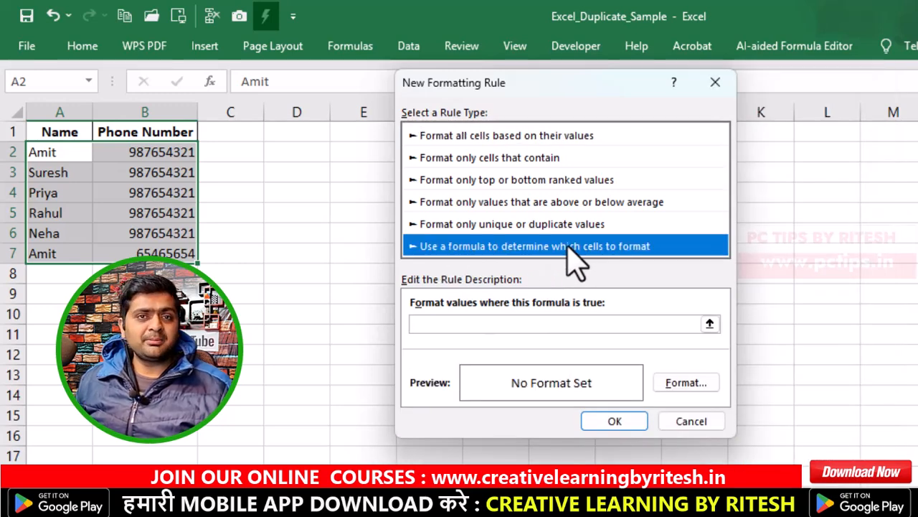
- Enter =COUNTIF($A$2:$B$100,$A2)>1 as the formula of the new formatting rule
left_click(470, 323)
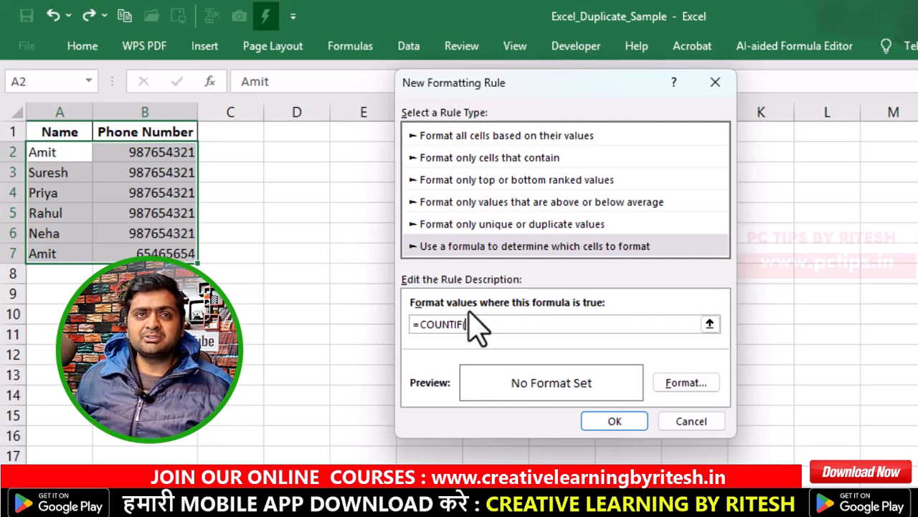
left_click(709, 324)
left_click_drag(49, 154, 176, 251)
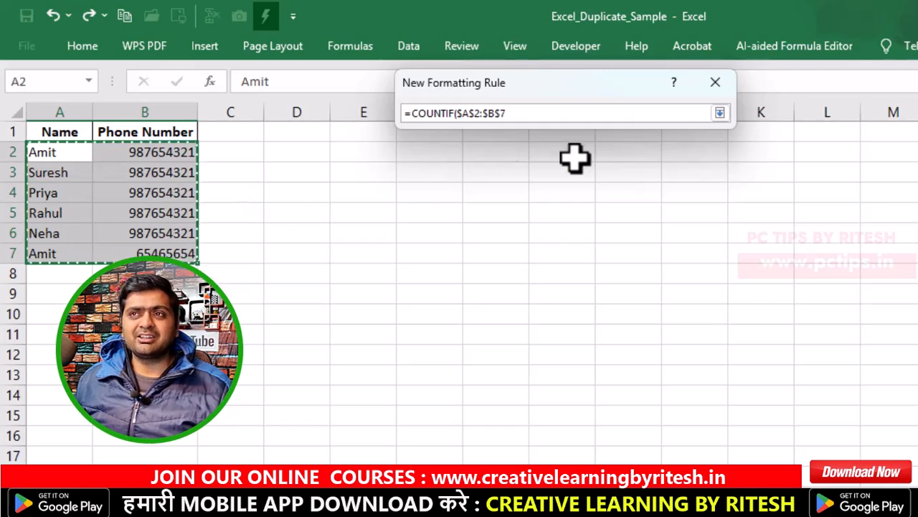
left_click(720, 115)
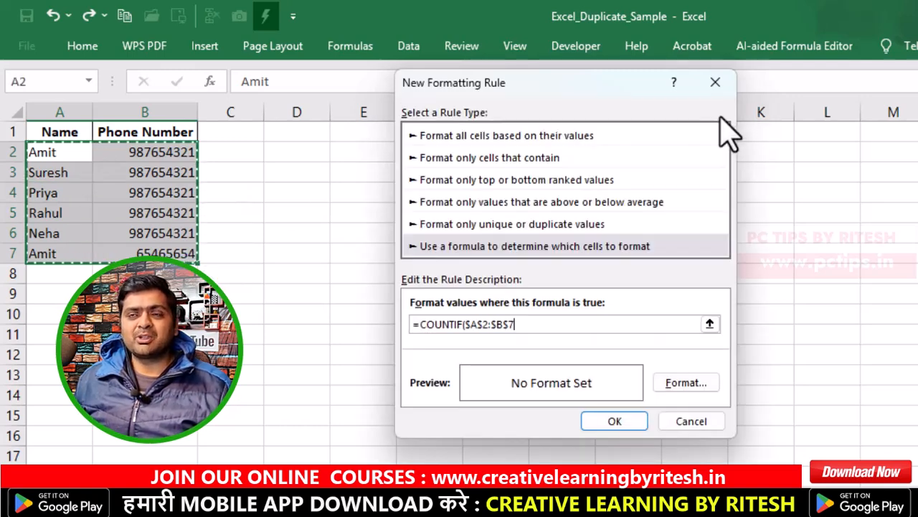
left_click(528, 328)
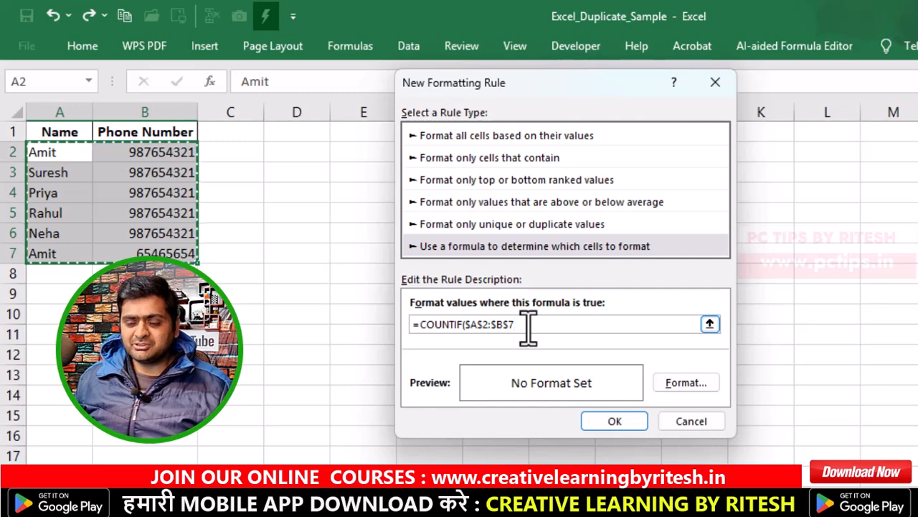
key("BackSpace")
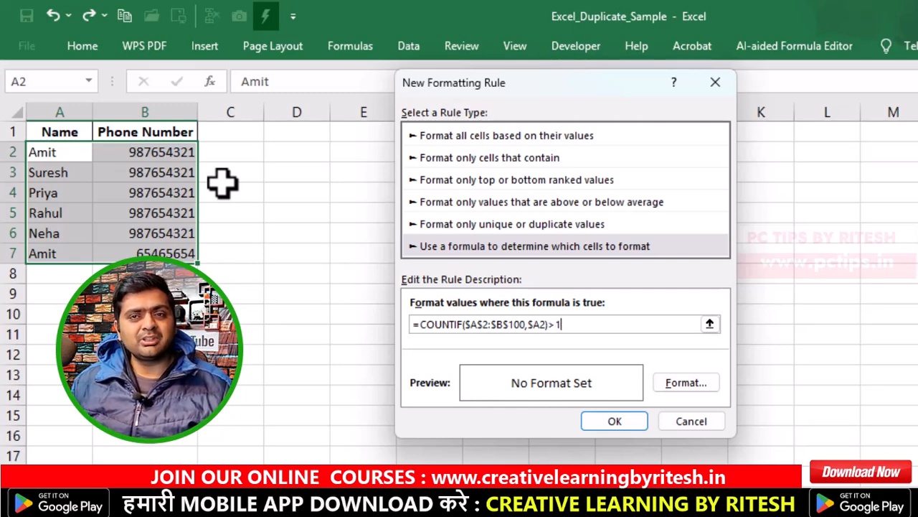
- Give the rule a light pink background fill and apply it to the selected data
left_click(683, 388)
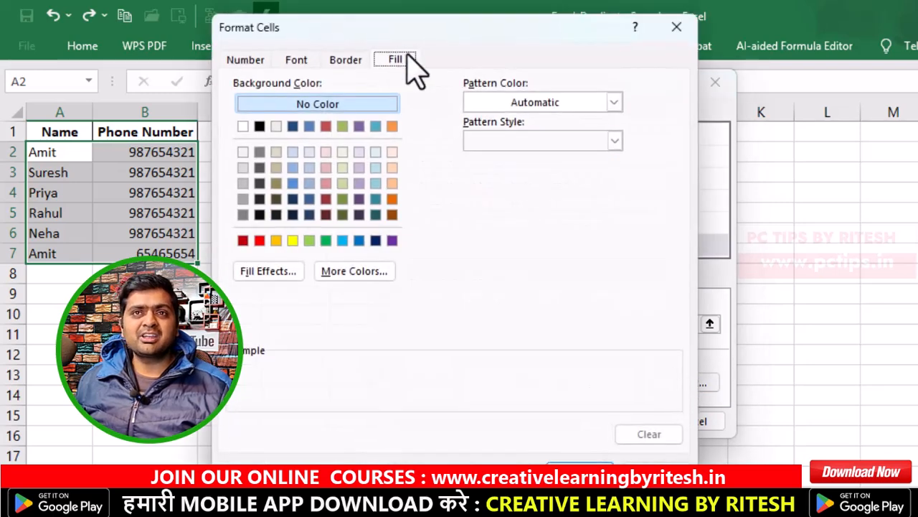
left_click(327, 153)
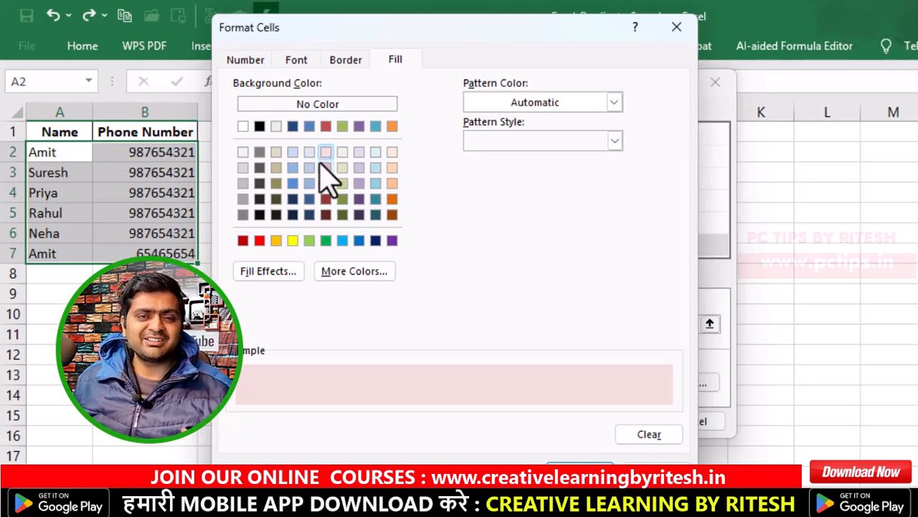
left_click(581, 460)
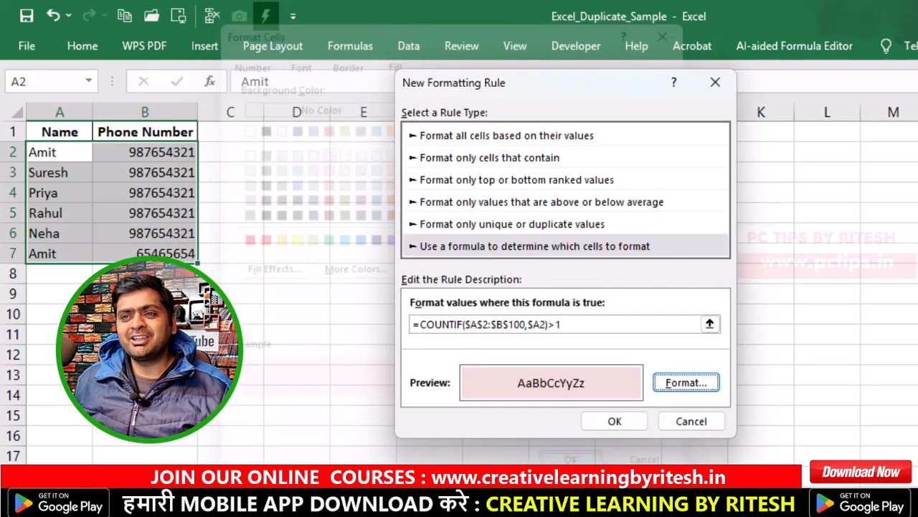
left_click(609, 424)
left_click(294, 251)
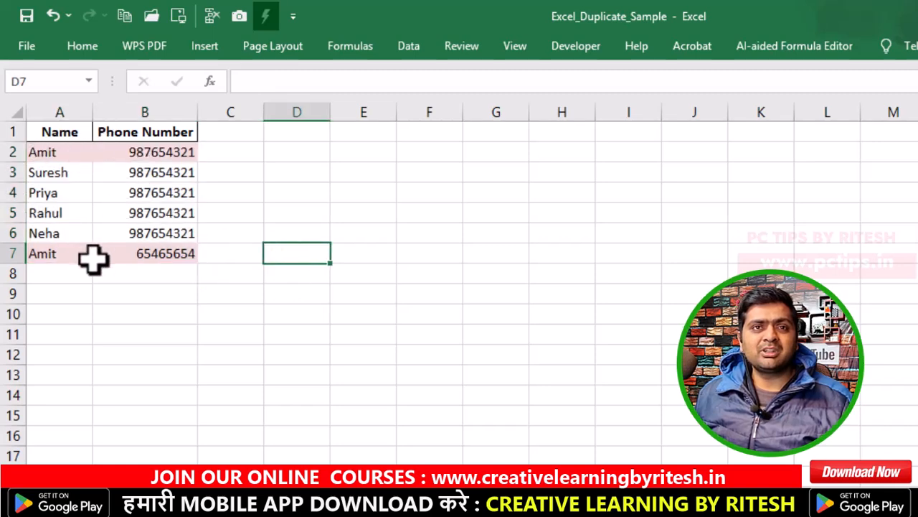
- Add a record in row 8 that repeats the name from row 5 with a different phone number
left_click(67, 277)
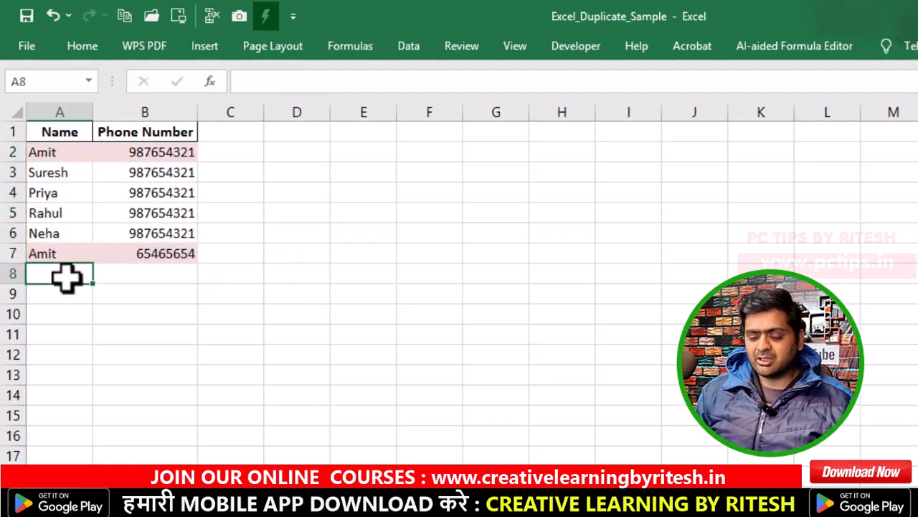
type("Rahul")
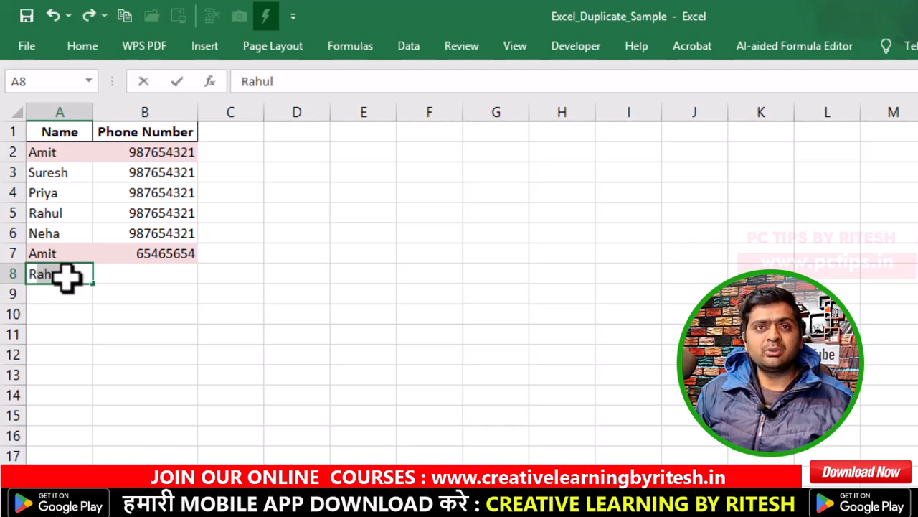
key("Tab")
type("3")
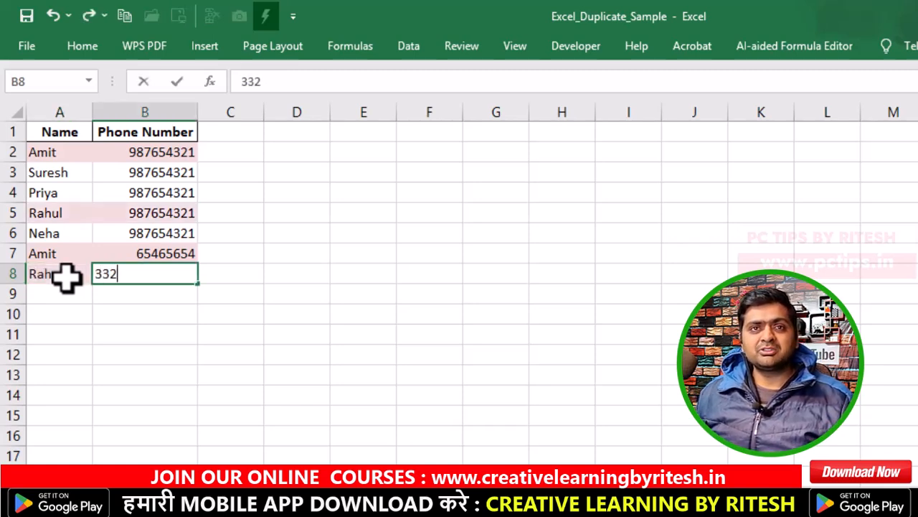
key("Tab")
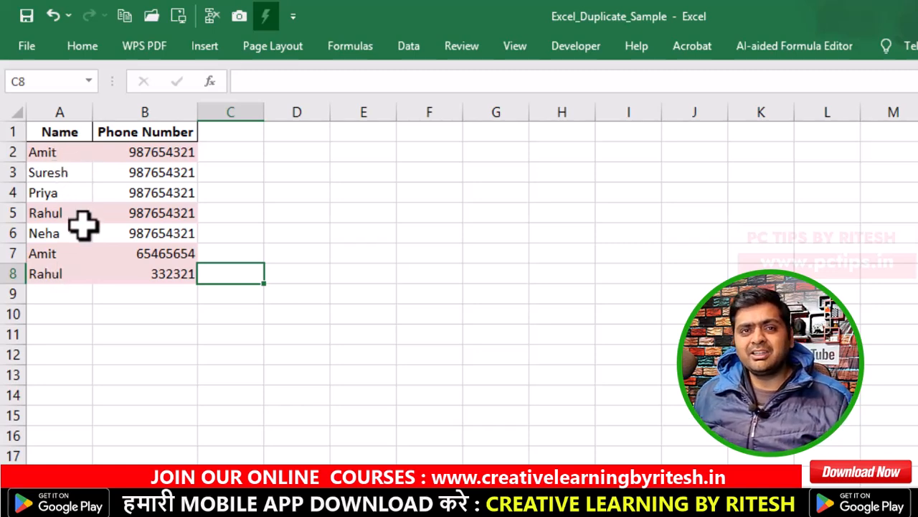
- Convert the range A1:B8 into a table with headers
left_click(98, 197)
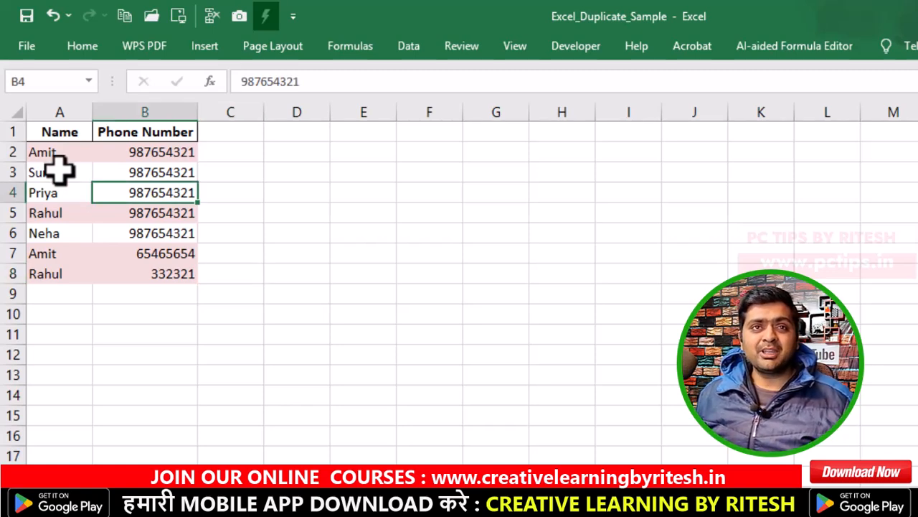
left_click(59, 172)
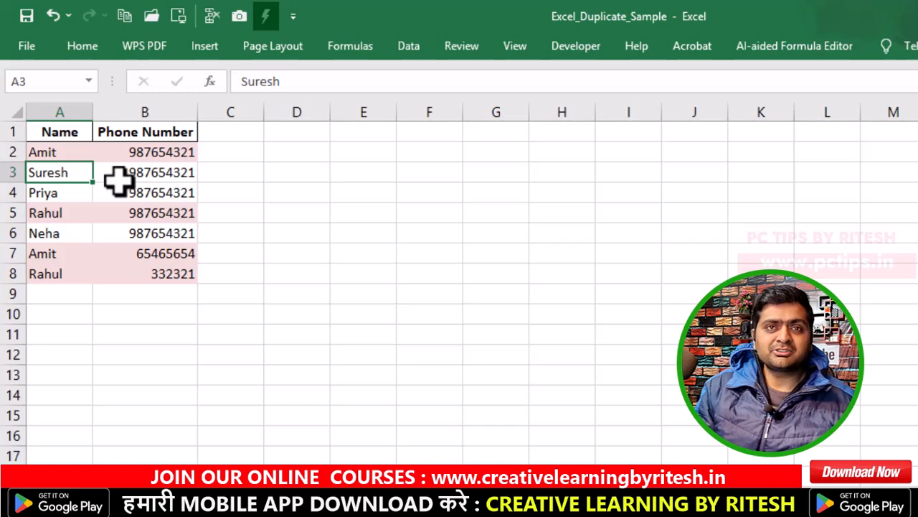
key("ctrl+t")
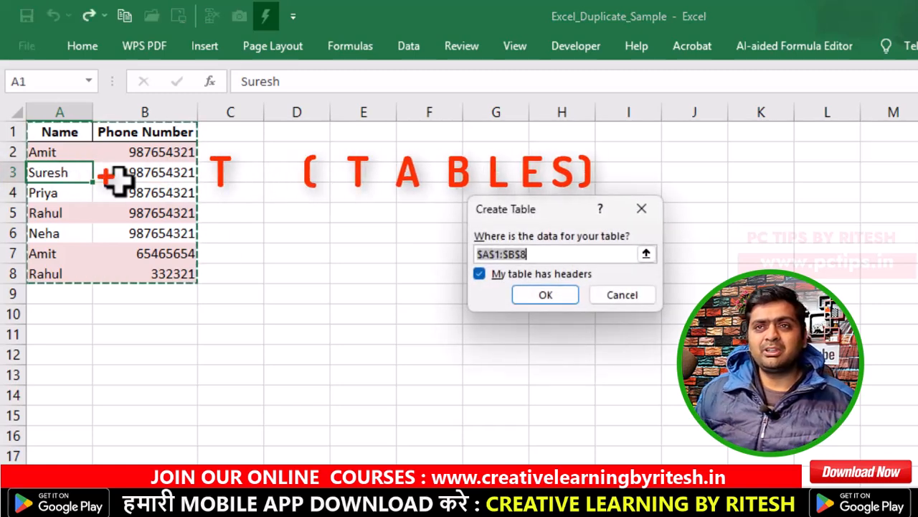
left_click(563, 302)
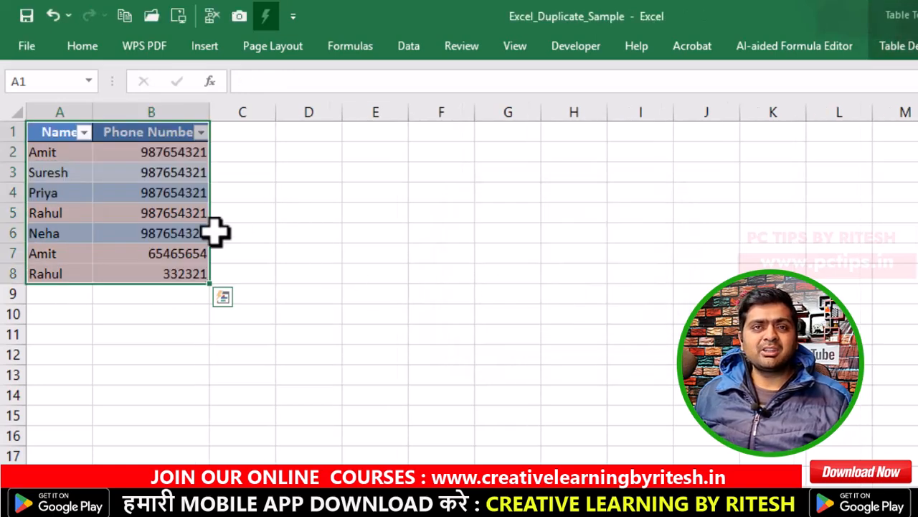
left_click(177, 218)
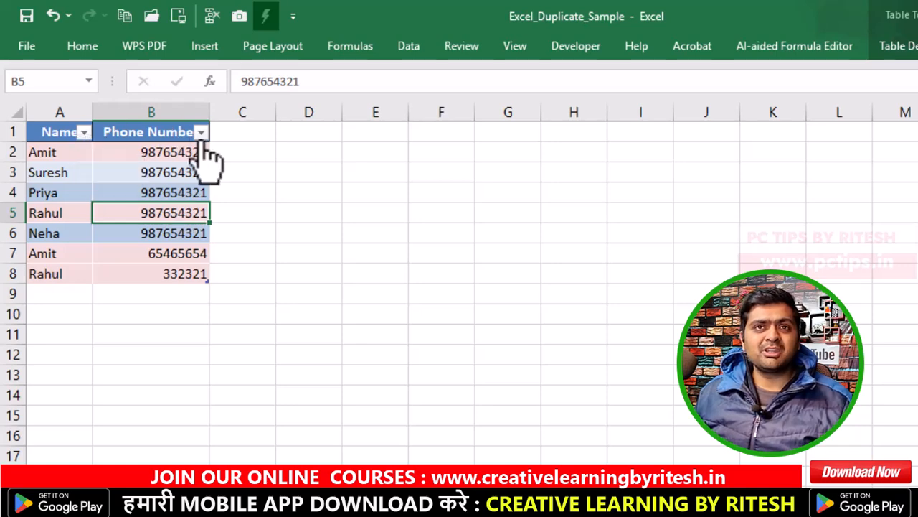
- Sort the table by the Name column's cell color, putting the light pink cells on top
left_click(84, 135)
mouse_move(93, 211)
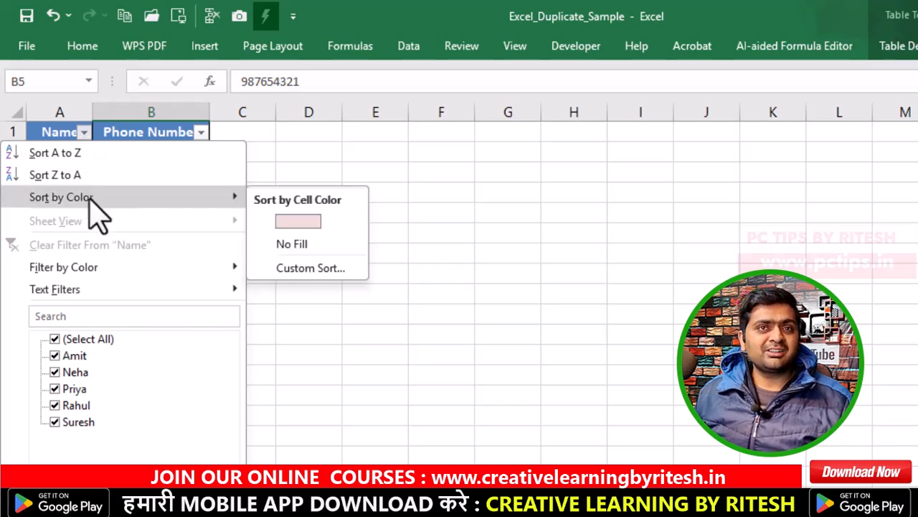
left_click(308, 223)
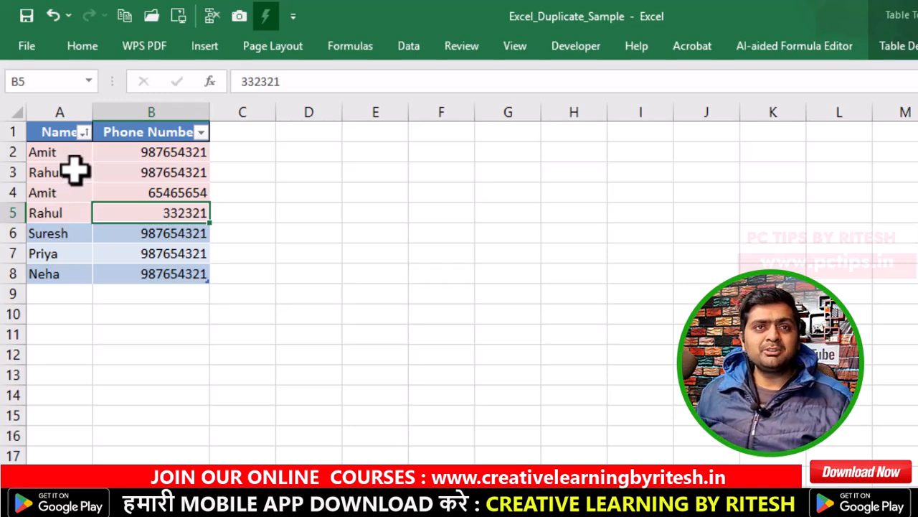
- Delete the four pink-highlighted duplicate rows, rows 2 to 5, from the sheet
left_click_drag(12, 152, 21, 209)
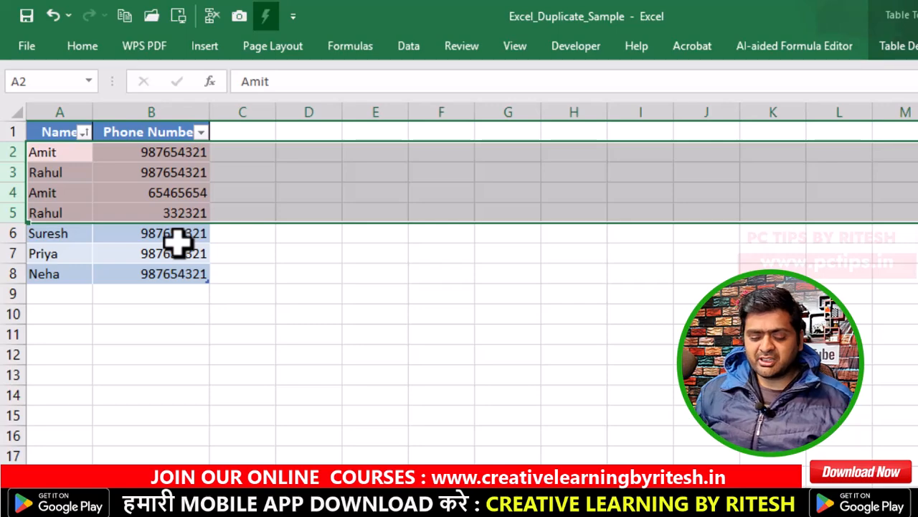
key("ctrl+minus")
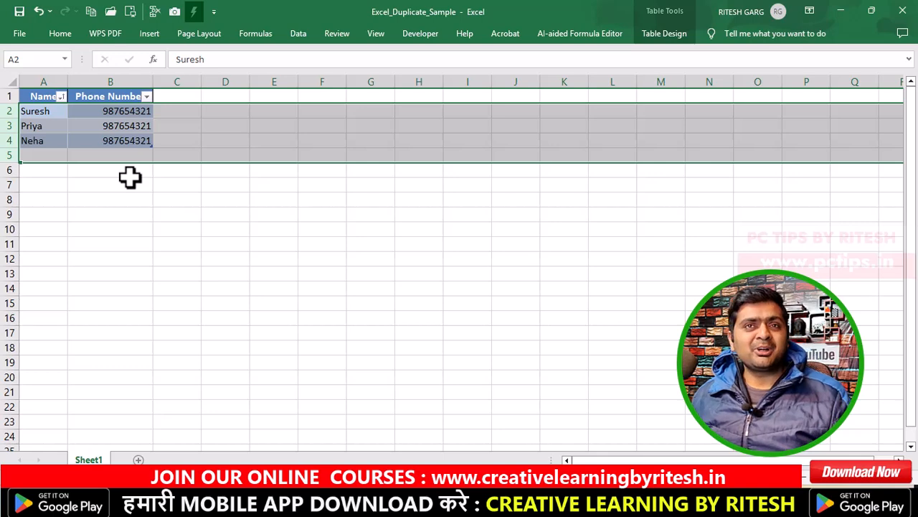
left_click(130, 177)
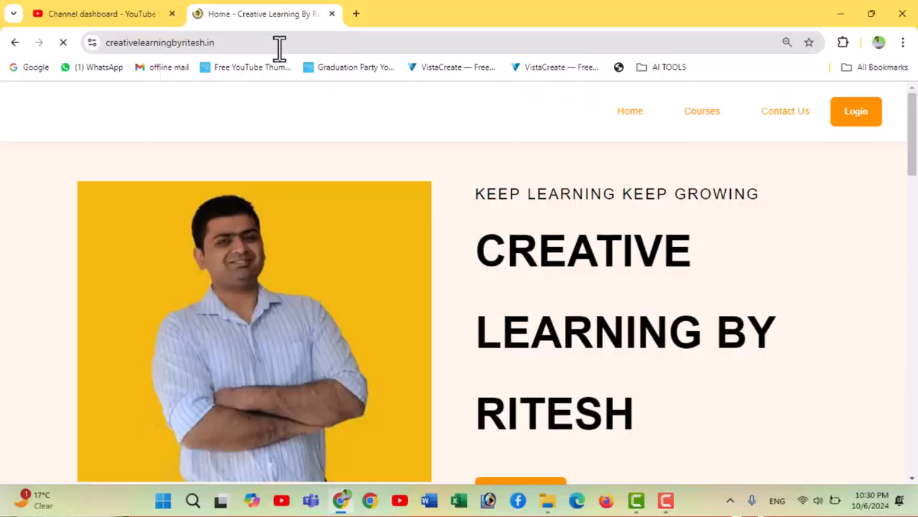
- Look through the training website's home page and the MS EXCEL BEGINNER COURSE content list and payment details in the browser
scroll(435, 208, "down", 12)
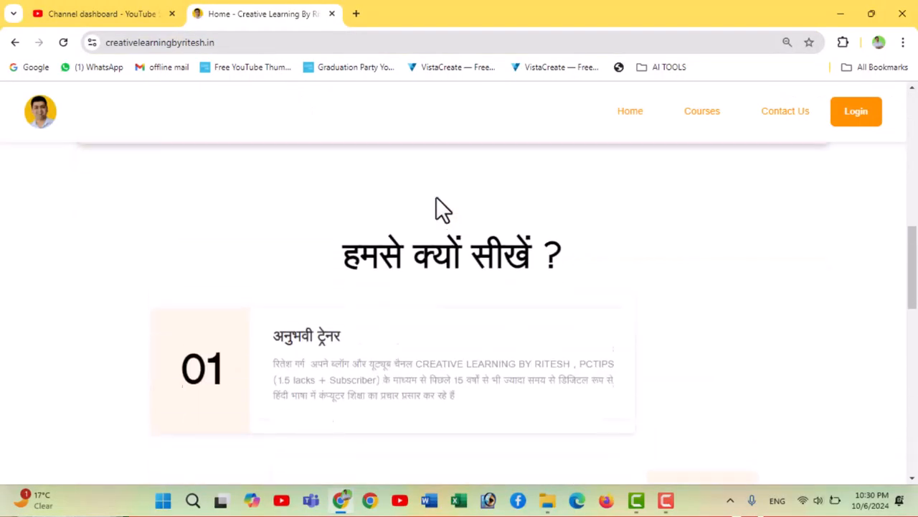
scroll(452, 237, "up", 6)
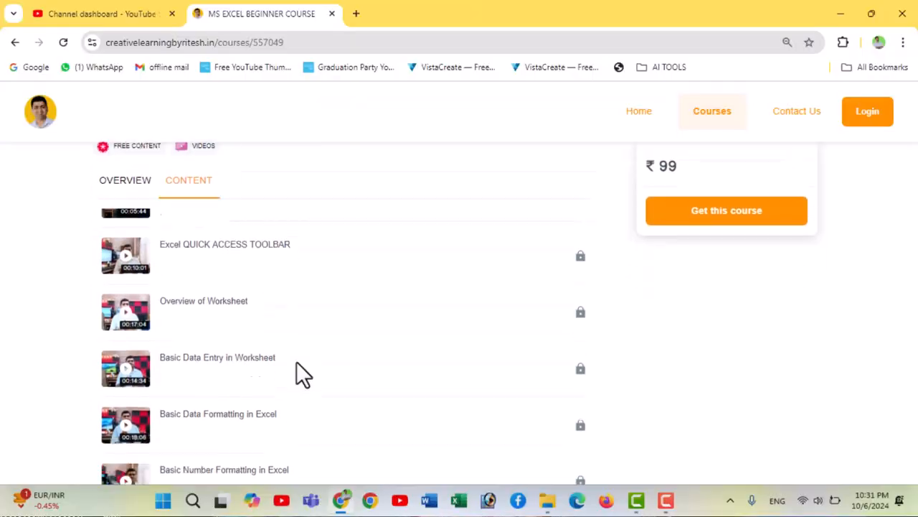
scroll(297, 373, "down", 8)
scroll(319, 366, "up", 2)
scroll(323, 369, "down", 10)
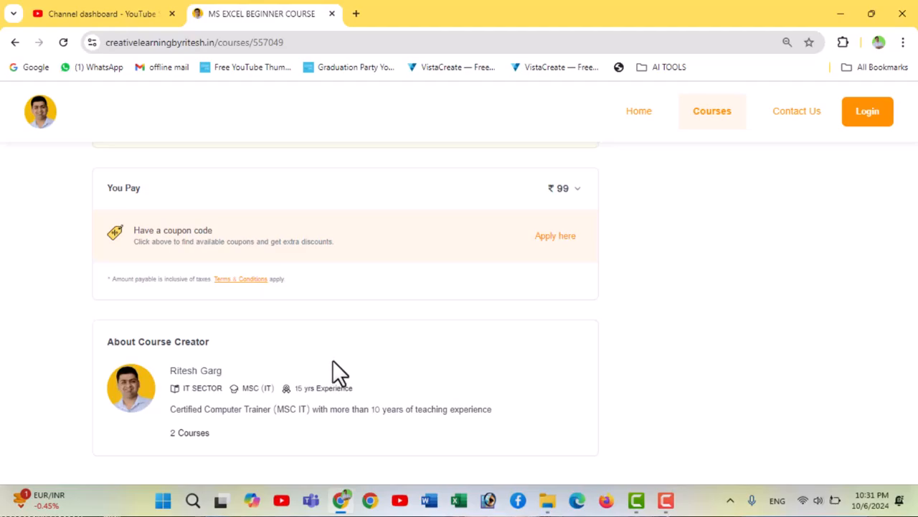